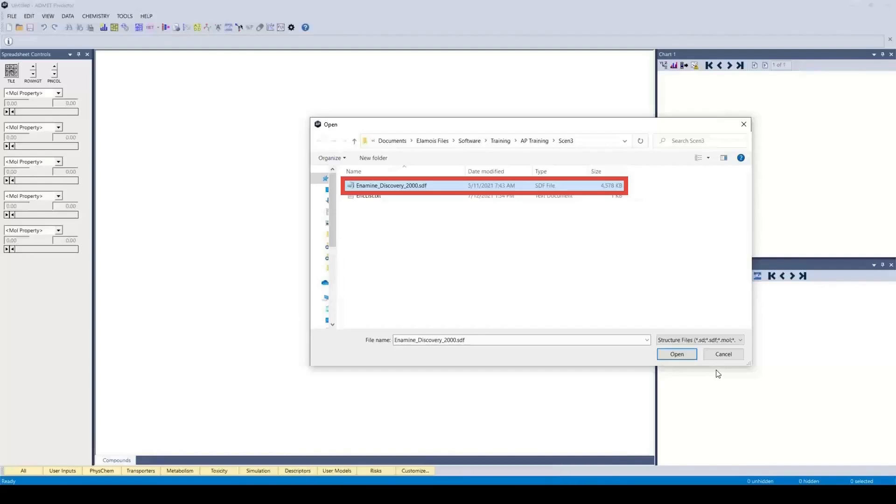
Open Enamine_Discovery_2000.sdf, using the first line as the compound identifier and loading all compound attributes.
{"action": "left_click", "coordinate": [678, 354]}
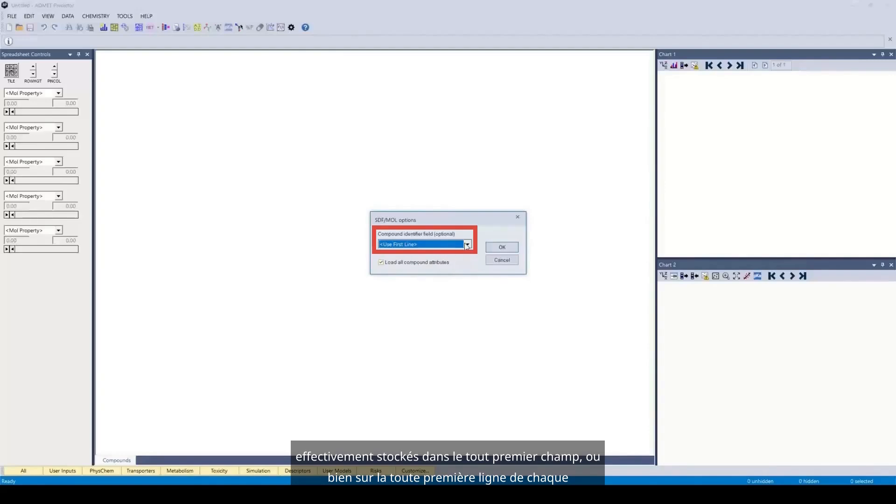
{"action": "left_click", "coordinate": [503, 249]}
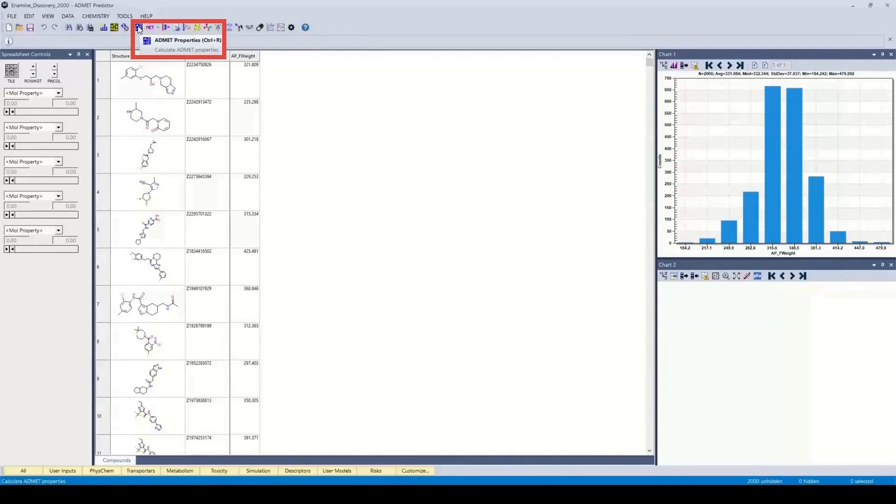
{"action": "left_click", "coordinate": [67, 17]}
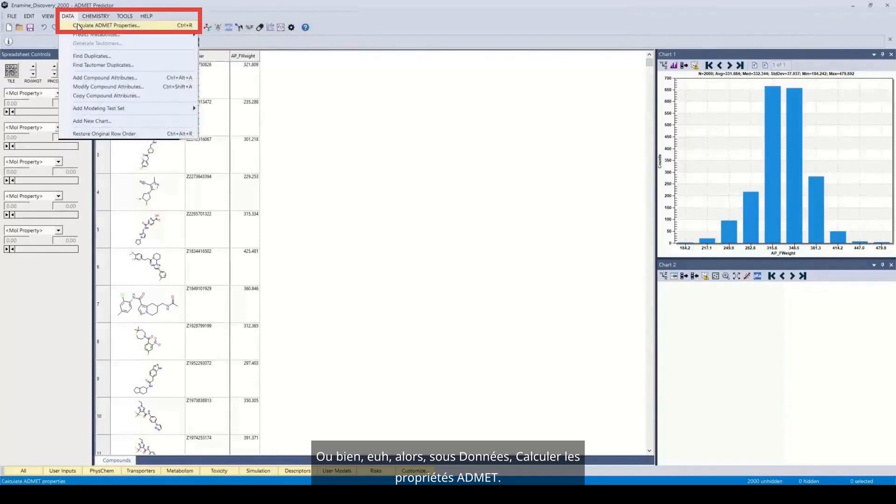
{"action": "left_click", "coordinate": [78, 26]}
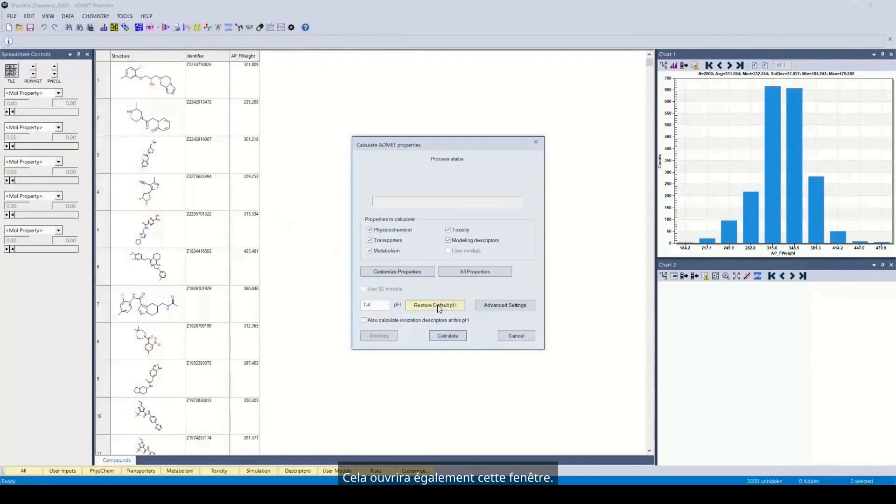
{"action": "left_click", "coordinate": [516, 336]}
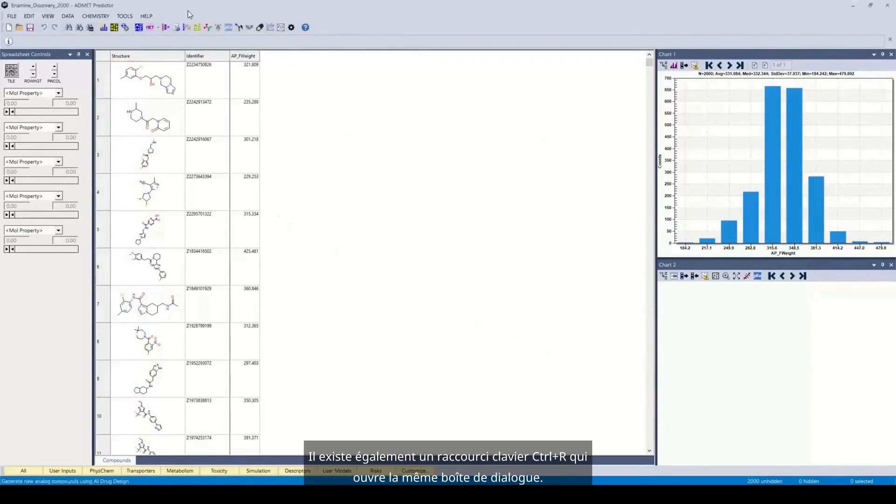
Start an ADMET property calculation and open the list for customizing which properties are calculated.
{"action": "left_click", "coordinate": [139, 28]}
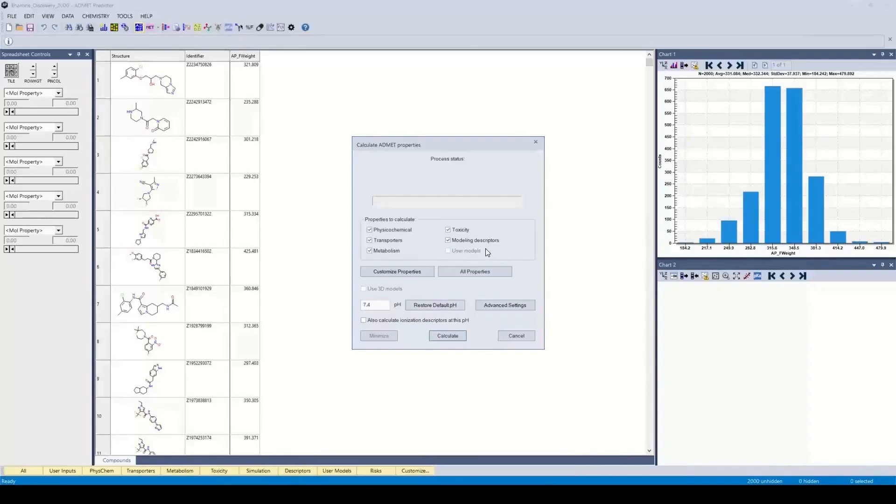
{"action": "left_click", "coordinate": [395, 272]}
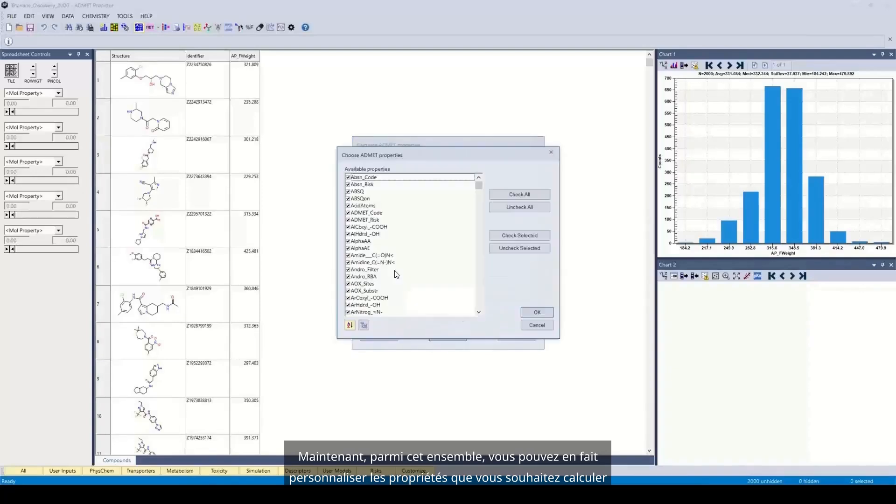
{"action": "mouse_move", "coordinate": [417, 269]}
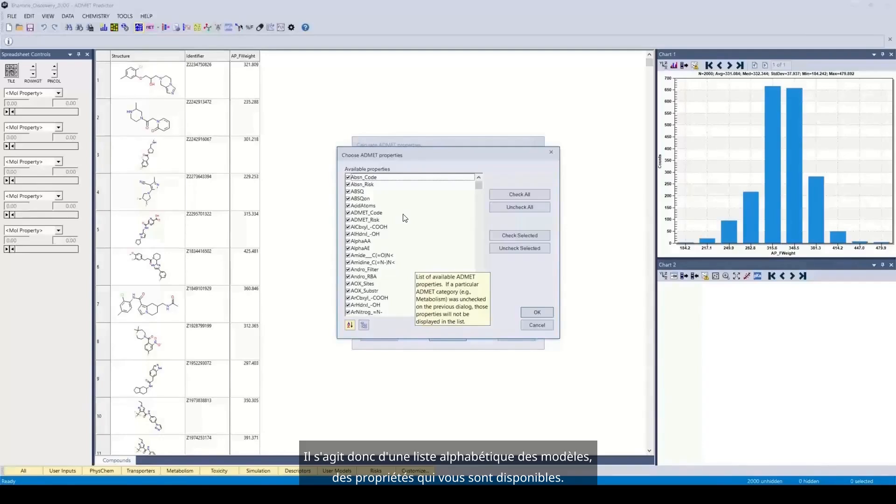
Show the properties as a category tree, expand the Metabolism models and uncheck the whole group.
{"action": "left_click", "coordinate": [363, 326]}
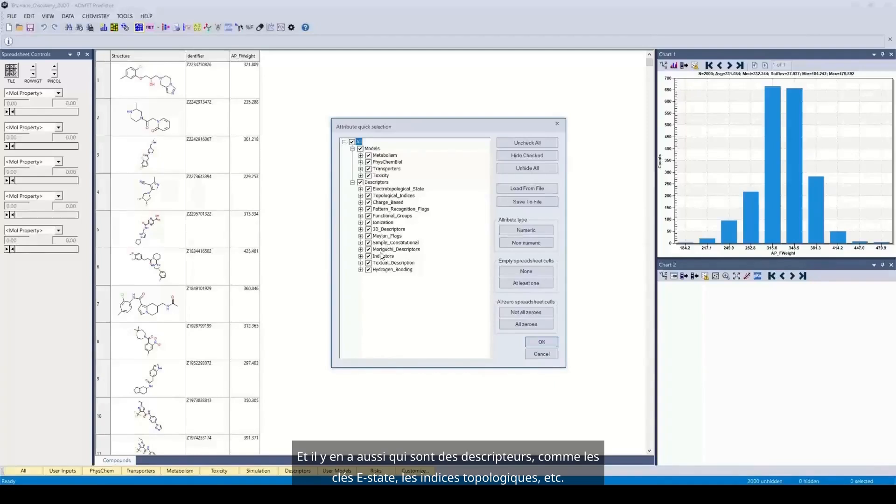
{"action": "left_click", "coordinate": [360, 156]}
{"action": "scroll", "coordinate": [389, 225], "scroll_direction": "up", "scroll_amount": 1}
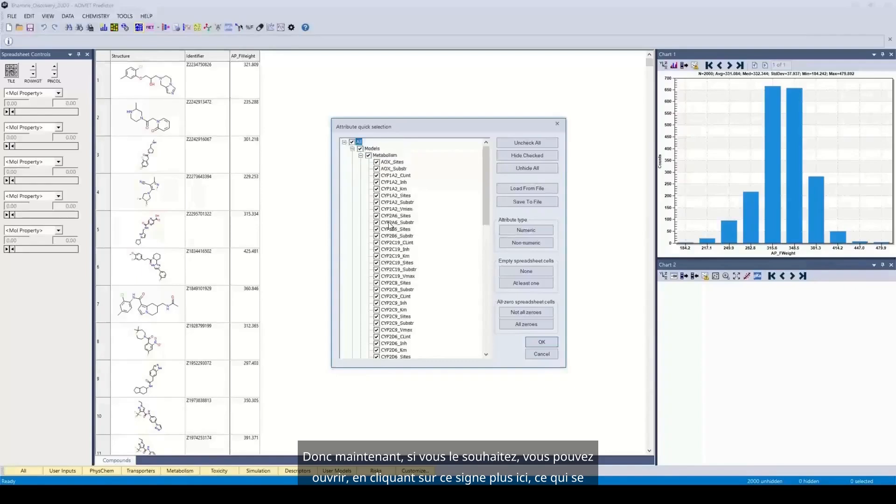
{"action": "left_click", "coordinate": [377, 209]}
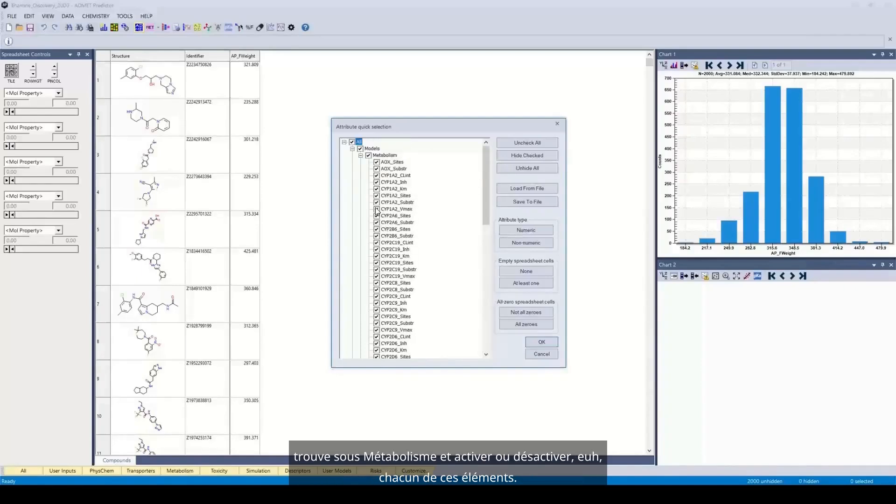
{"action": "left_click", "coordinate": [377, 216]}
{"action": "left_click", "coordinate": [376, 222]}
{"action": "left_click", "coordinate": [377, 229]}
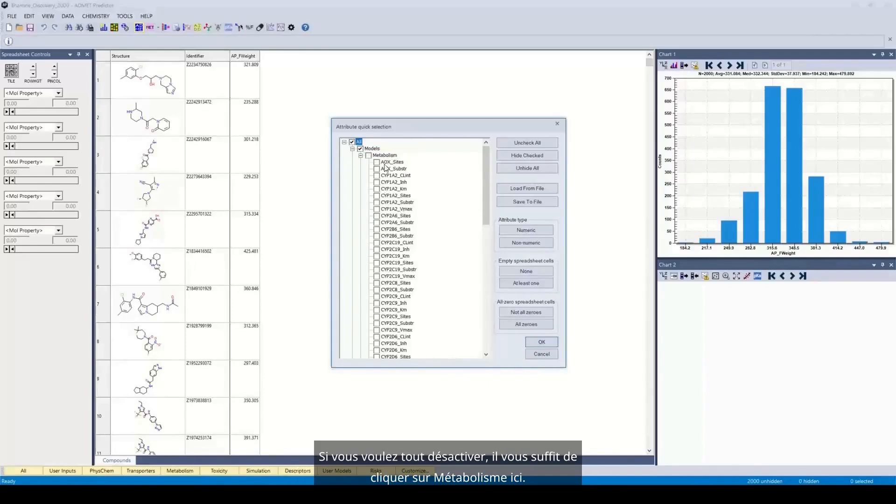
{"action": "left_click", "coordinate": [369, 155]}
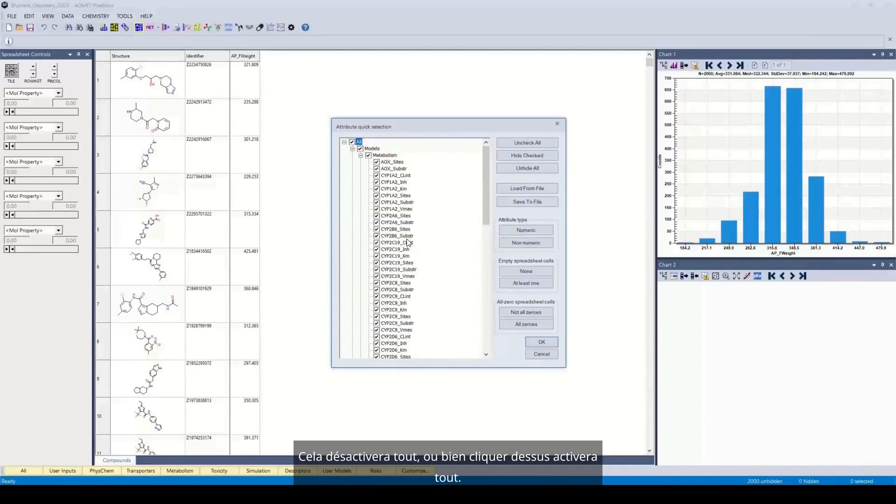
{"action": "left_click", "coordinate": [369, 156]}
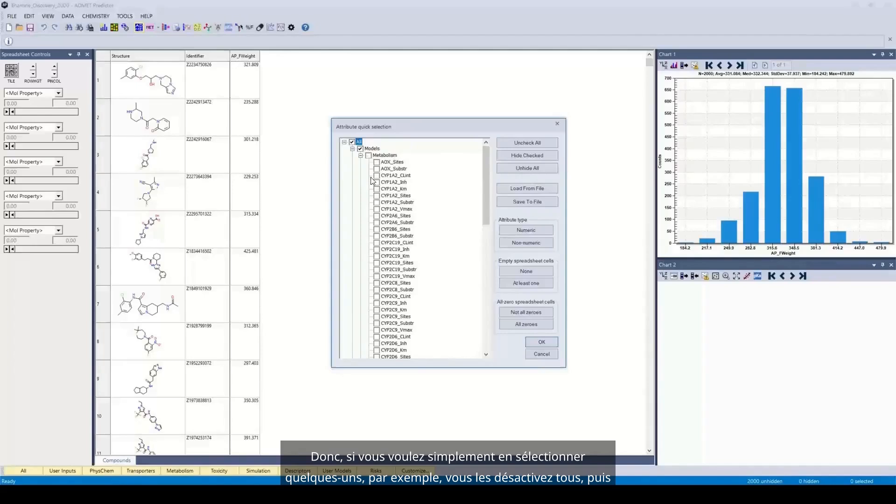
Check only AOX_Sites, AOX_Substr, CYP1A2_CLint, CYP1A2_Inh and CYP1A2_Km under Metabolism, and collapse the group.
{"action": "left_click", "coordinate": [377, 163]}
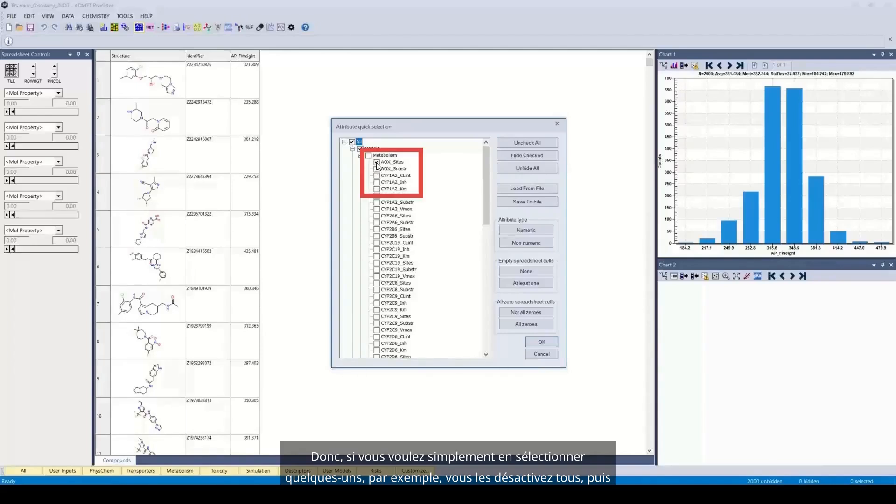
{"action": "left_click", "coordinate": [377, 169]}
{"action": "left_click", "coordinate": [377, 176]}
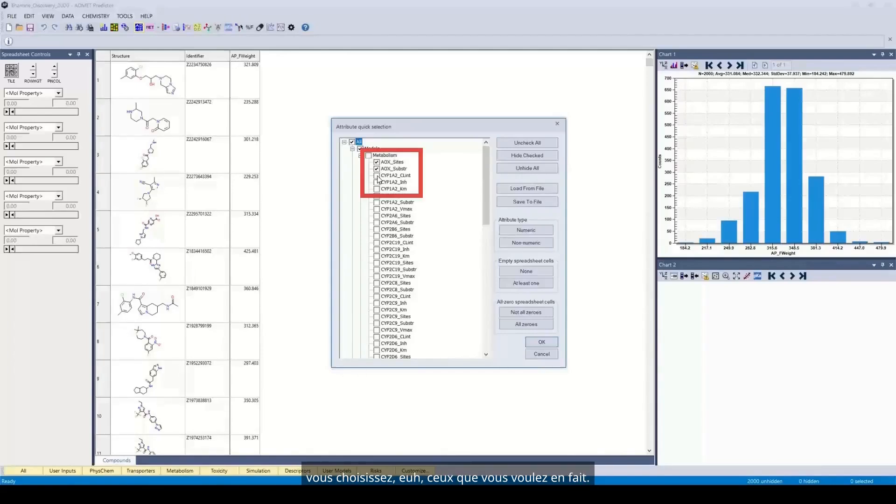
{"action": "left_click", "coordinate": [377, 183]}
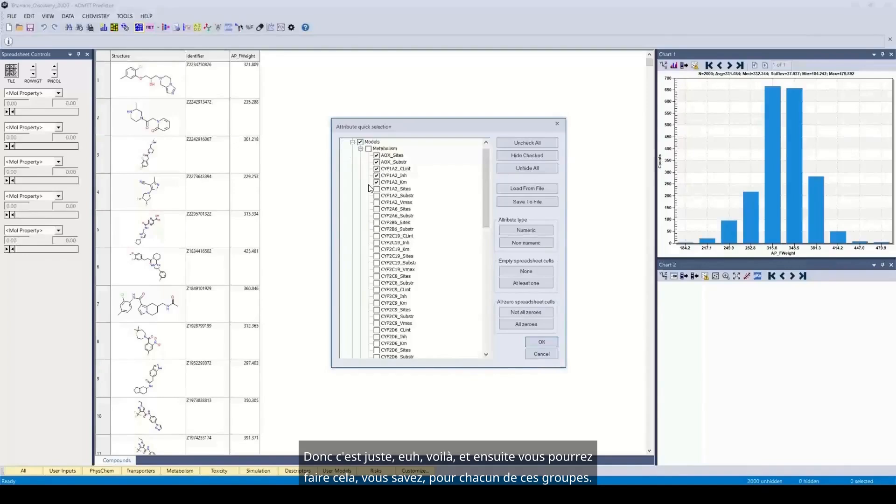
{"action": "left_click", "coordinate": [360, 148]}
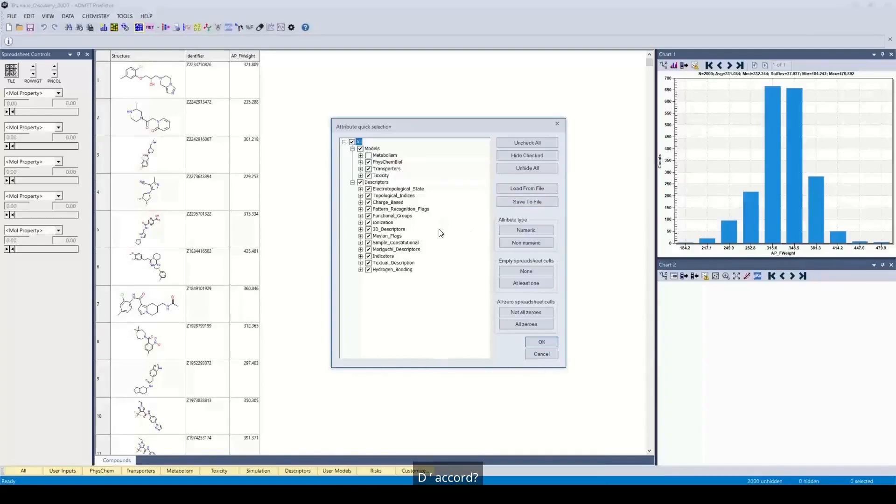
Load the saved property selection EricList.txt from the AP Training\Scen3 folder and apply it.
{"action": "left_click", "coordinate": [517, 190]}
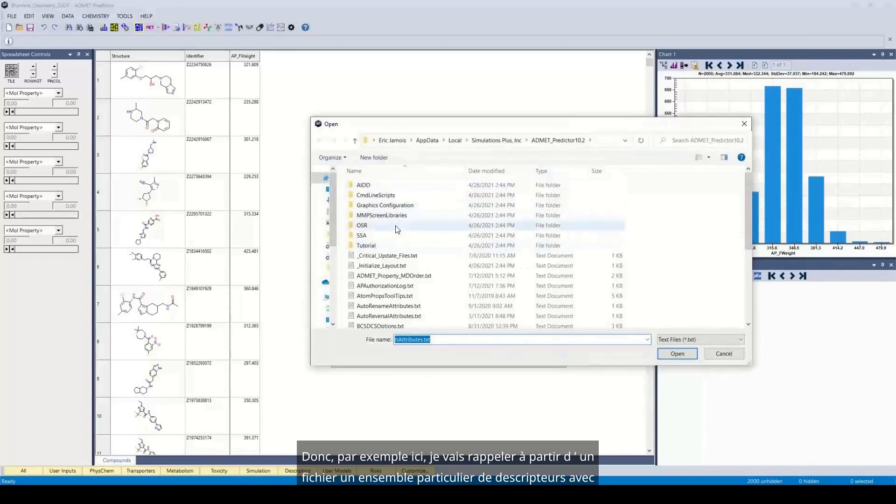
{"action": "left_click", "coordinate": [392, 141]}
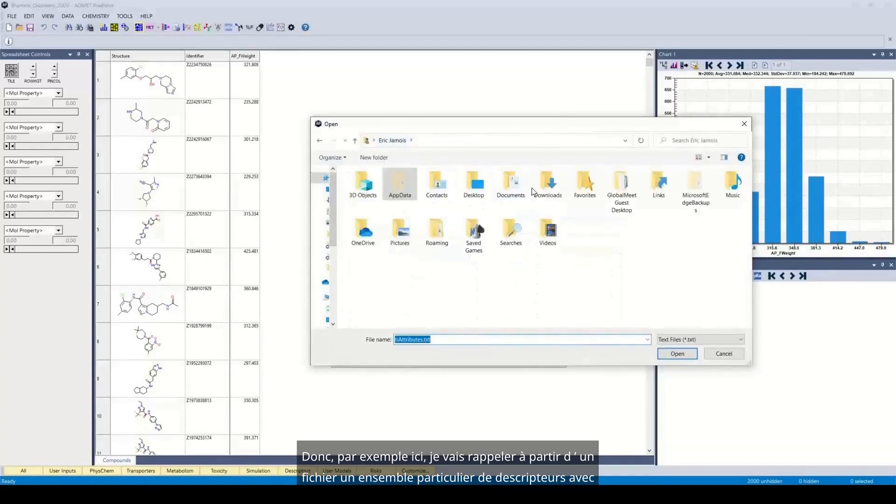
{"action": "double_click", "coordinate": [511, 193]}
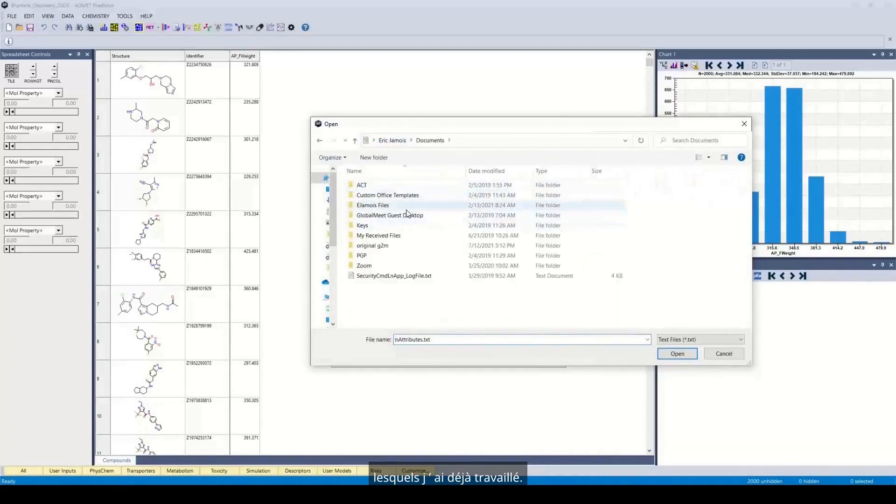
{"action": "double_click", "coordinate": [460, 206]}
{"action": "scroll", "coordinate": [417, 266], "scroll_direction": "down", "scroll_amount": 3}
{"action": "double_click", "coordinate": [394, 295]}
{"action": "double_click", "coordinate": [368, 276]}
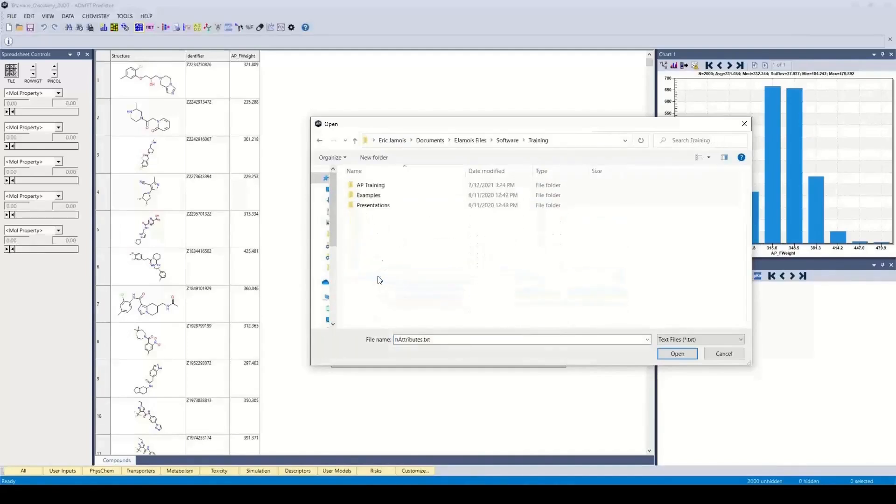
{"action": "double_click", "coordinate": [366, 205]}
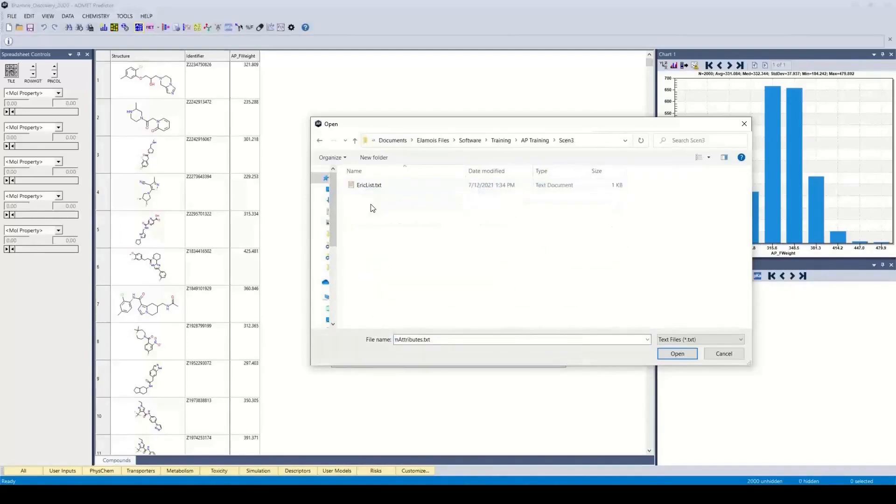
{"action": "left_click", "coordinate": [372, 186]}
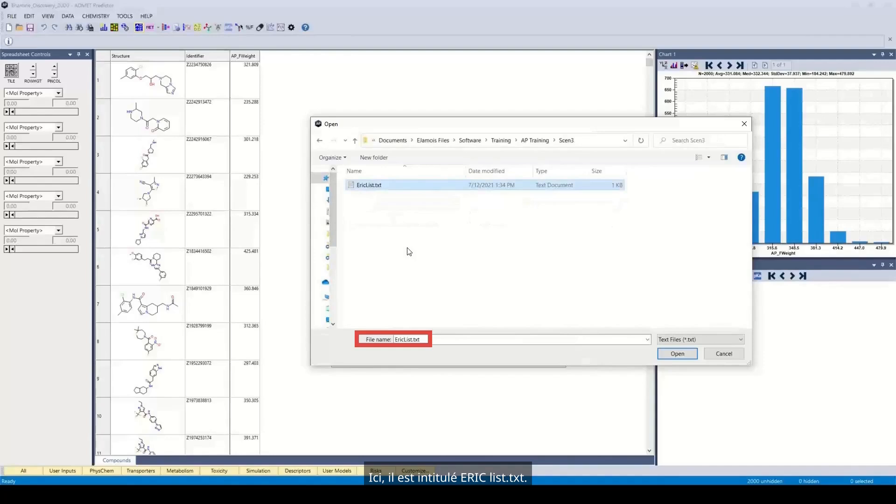
{"action": "left_click", "coordinate": [677, 353]}
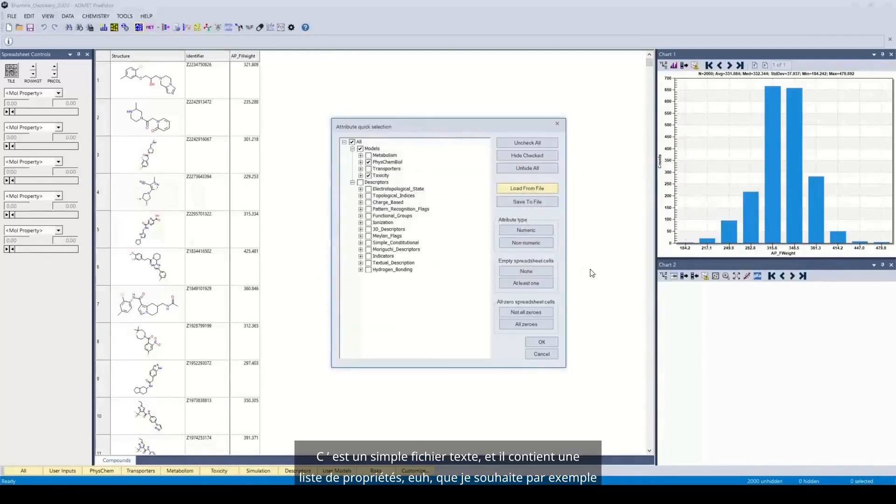
{"action": "left_click", "coordinate": [541, 343]}
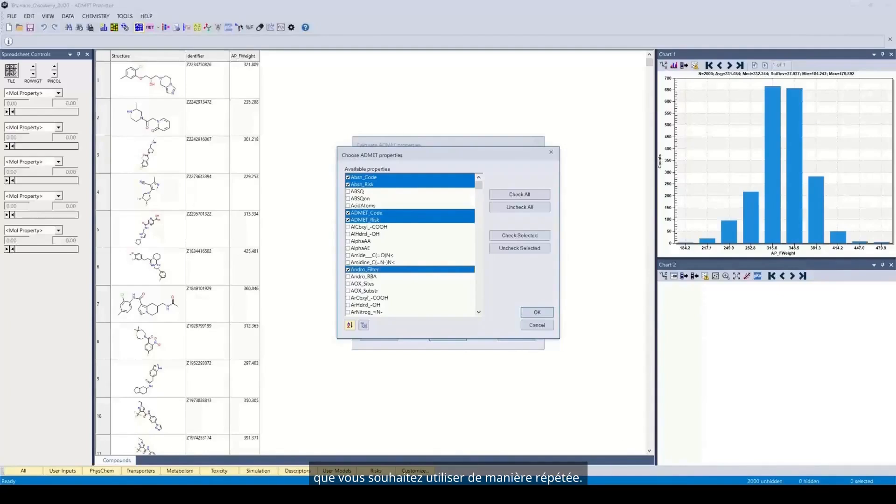
Check all available ADMET properties for calculation and accept the selection.
{"action": "left_click", "coordinate": [537, 192]}
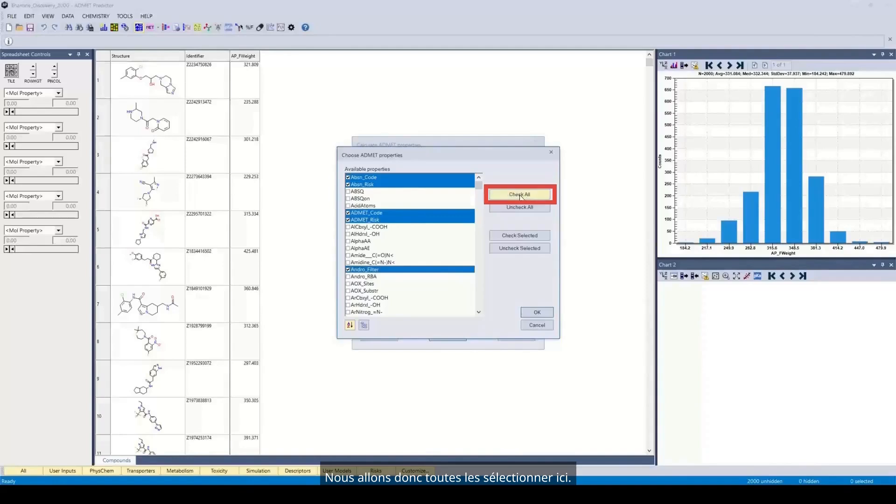
{"action": "left_click", "coordinate": [538, 312]}
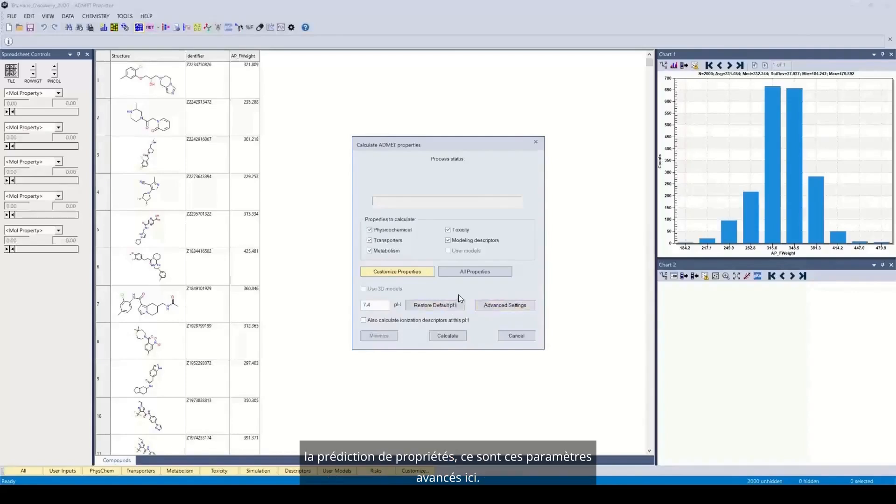
Try the advanced setting that skips compounds with more than 12 ionizable groups.
{"action": "left_click", "coordinate": [499, 306]}
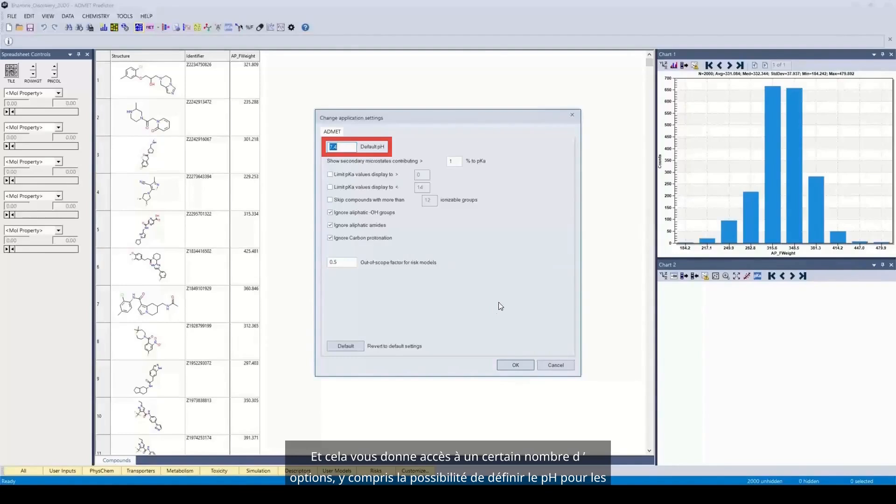
{"action": "left_click", "coordinate": [346, 147]}
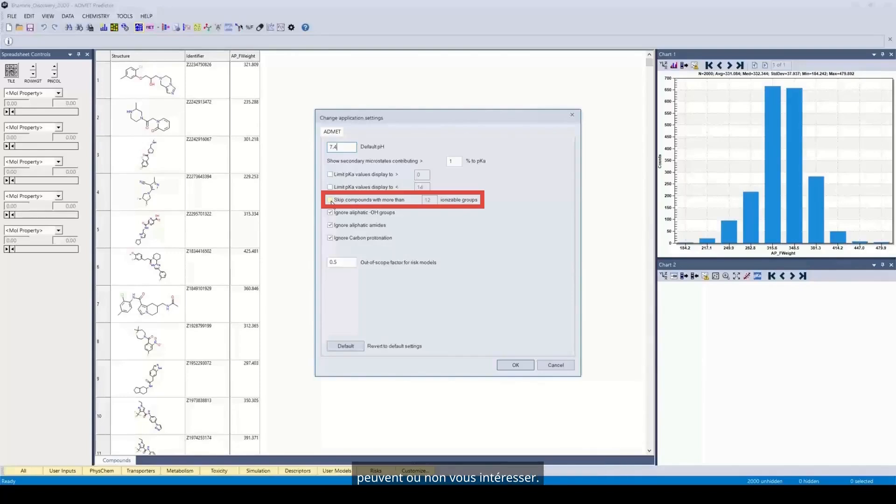
{"action": "left_click", "coordinate": [331, 202]}
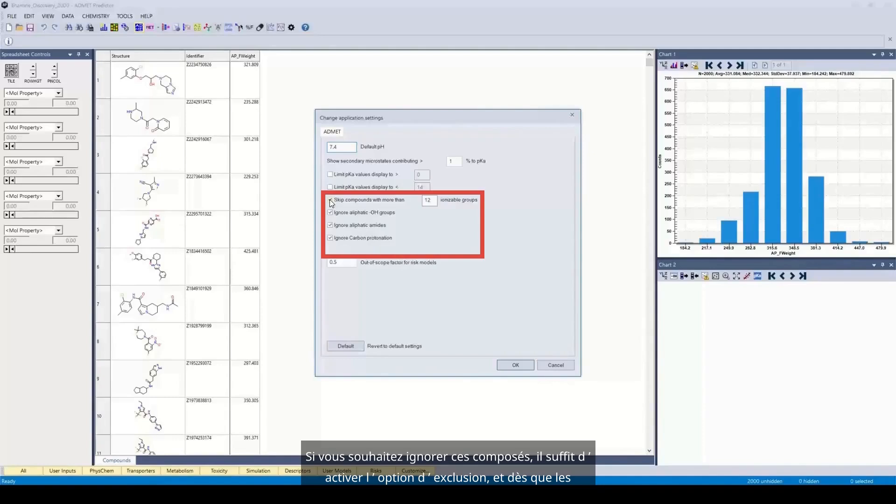
{"action": "left_click", "coordinate": [331, 200]}
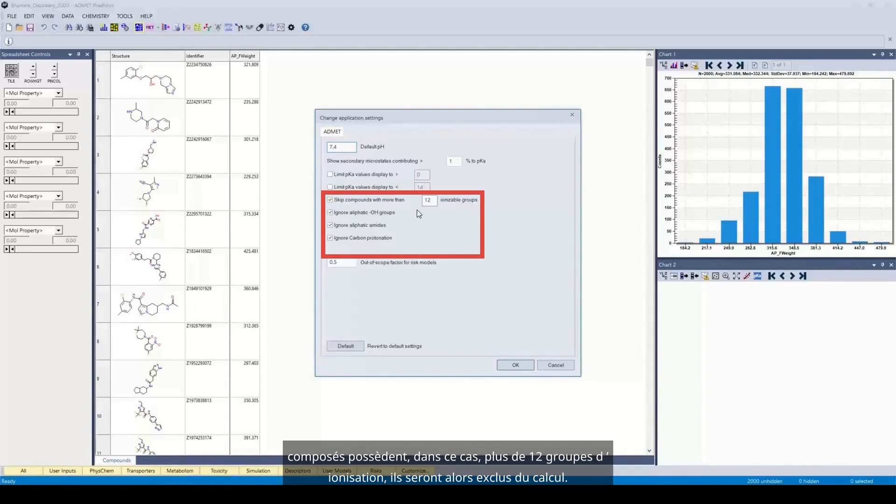
{"action": "left_click", "coordinate": [334, 201]}
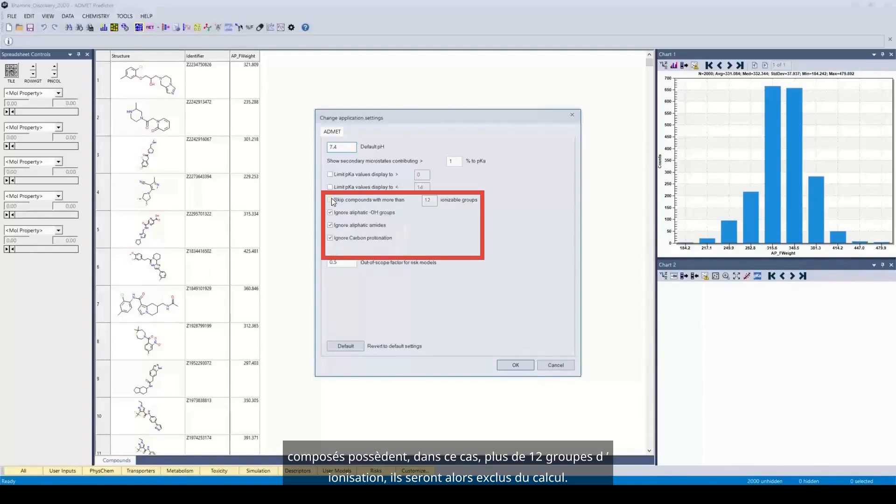
{"action": "left_click", "coordinate": [522, 366]}
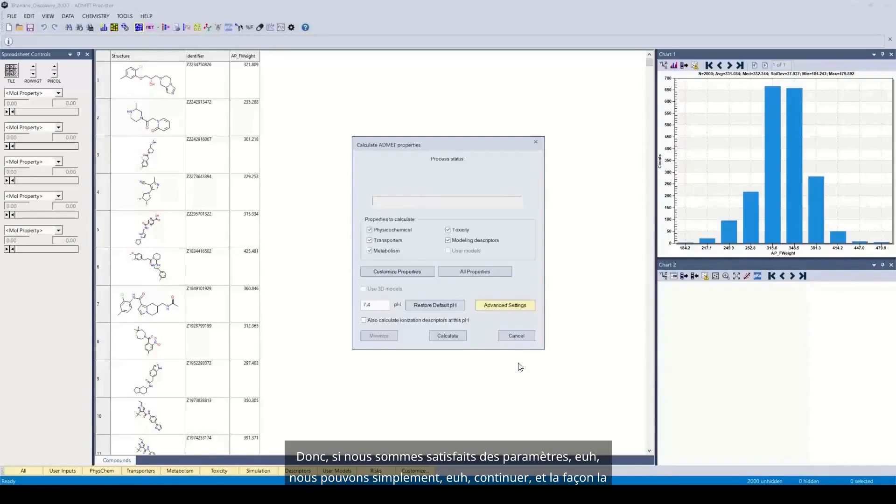
Calculate the selected ADMET properties for all loaded compounds at pH 7.4.
{"action": "left_click", "coordinate": [449, 336]}
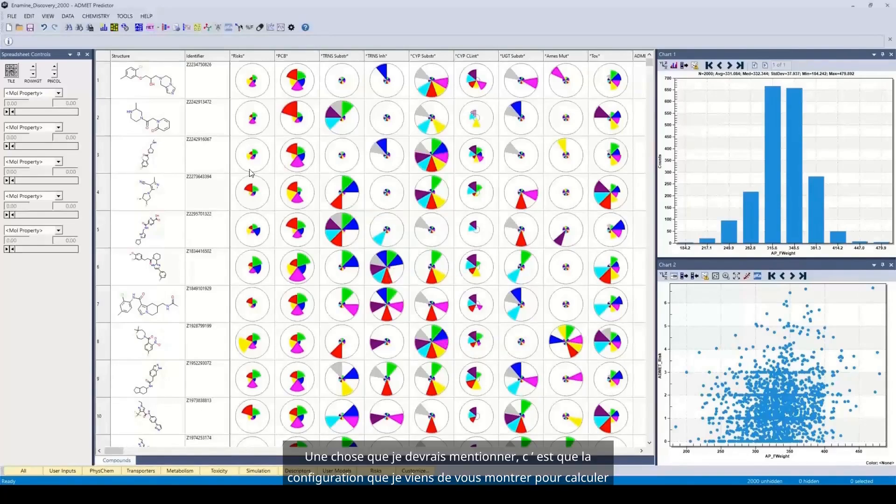
Review the ADMET property calculation setup, including property groups and pH, and leave it without calculating.
{"action": "left_click", "coordinate": [138, 28]}
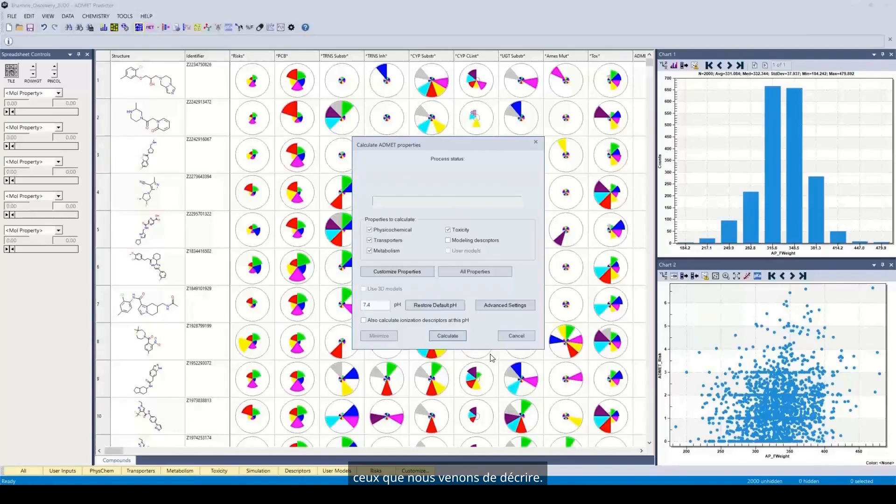
{"action": "left_click", "coordinate": [525, 337]}
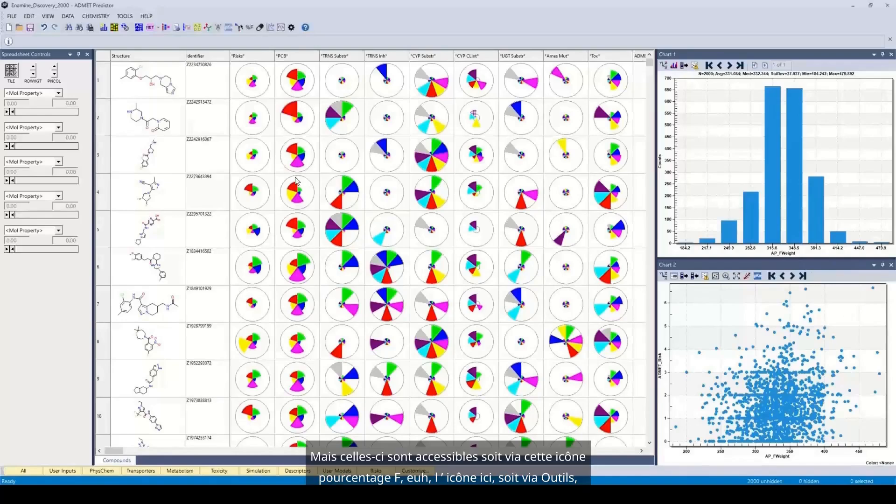
Examine the %Fa and %Fb simulation settings and the available PK simulation commands without running a simulation.
{"action": "left_click", "coordinate": [250, 28]}
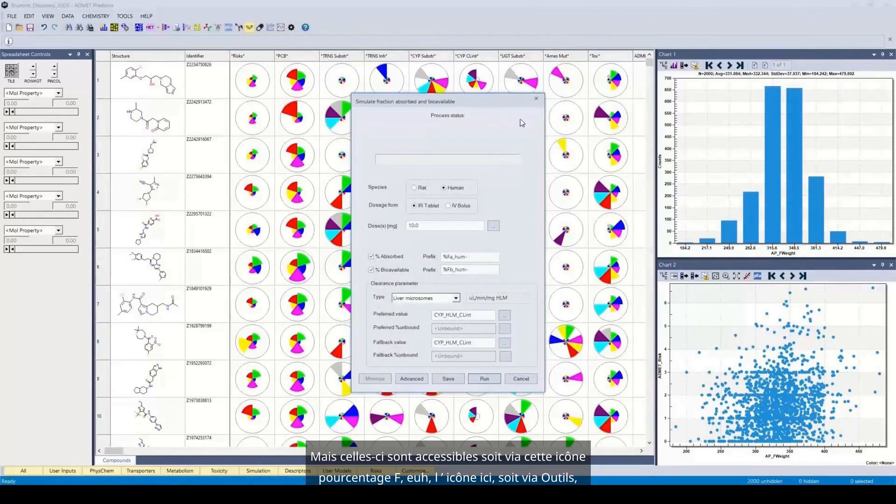
{"action": "left_click", "coordinate": [536, 101]}
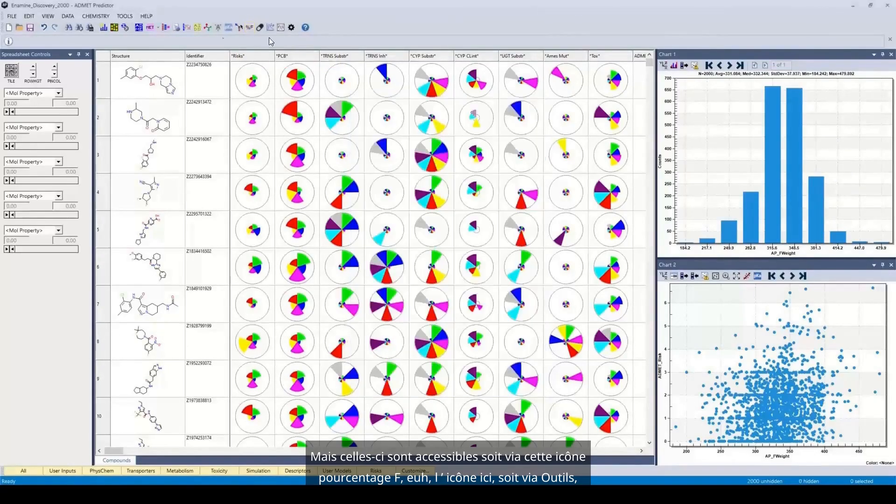
{"action": "left_click", "coordinate": [125, 16]}
{"action": "mouse_move", "coordinate": [135, 25]}
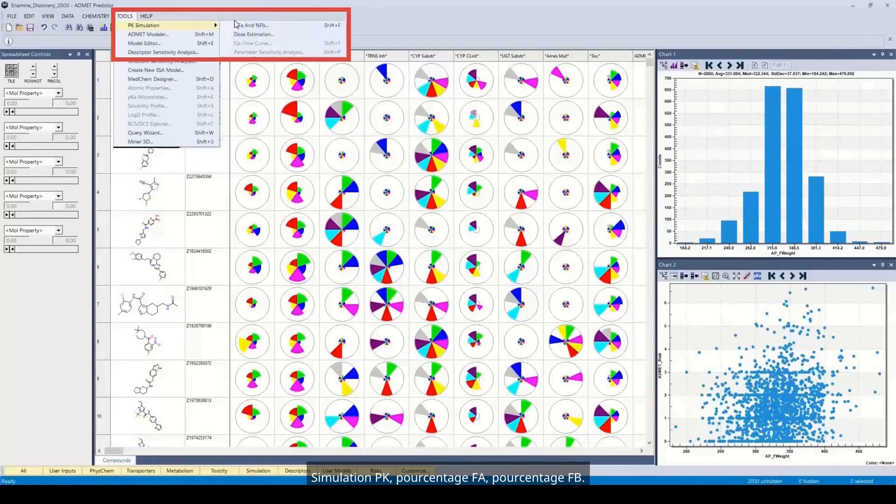
{"action": "left_click", "coordinate": [216, 12]}
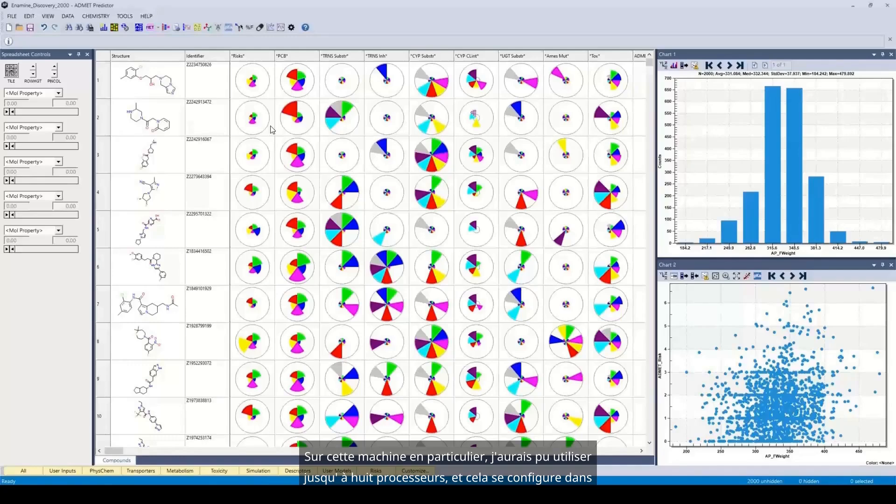
Review the advanced application preferences for the maximum number of processors used for computations, leaving them unchanged.
{"action": "left_click", "coordinate": [11, 16]}
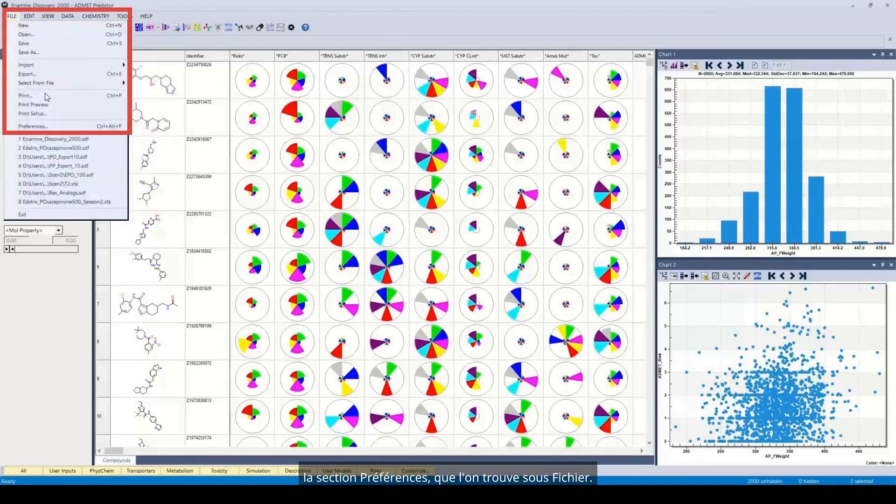
{"action": "left_click", "coordinate": [43, 127]}
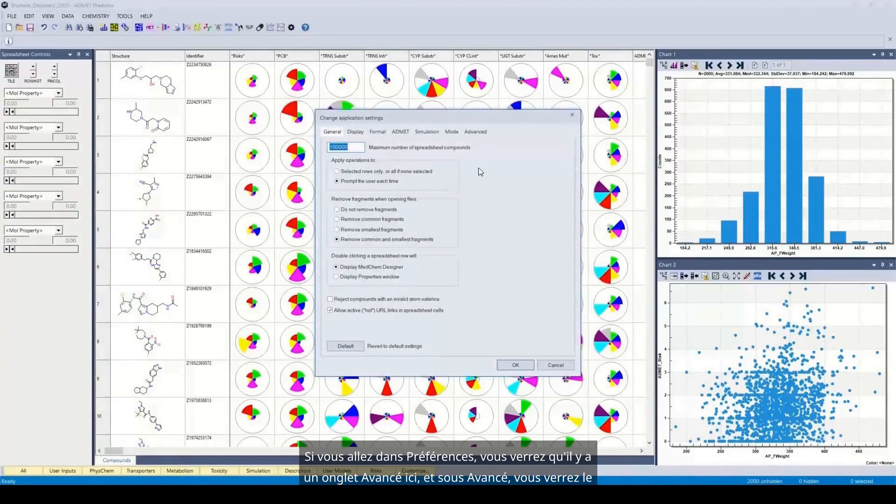
{"action": "left_click", "coordinate": [481, 135]}
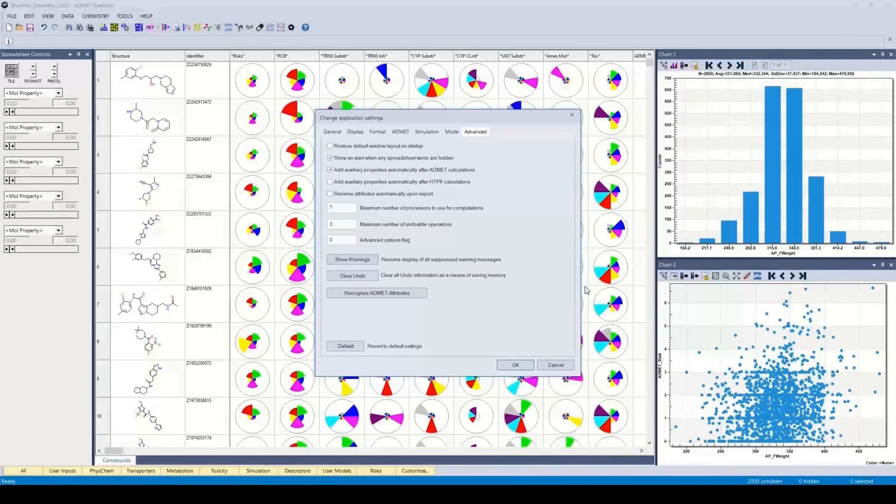
{"action": "left_click", "coordinate": [553, 366]}
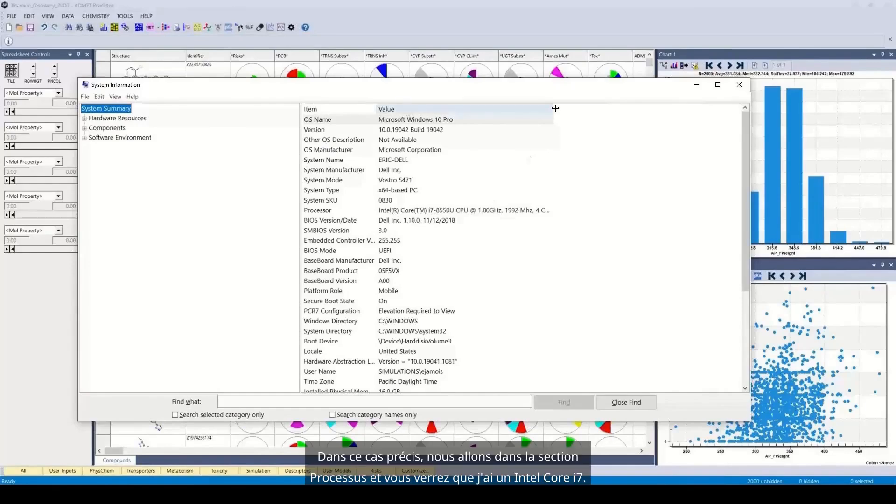
Widen the Value column in Windows System Information to read the full processor specification, and close the window.
{"action": "left_click_drag", "start_coordinate": [555, 108], "coordinate": [662, 108]}
{"action": "left_click", "coordinate": [644, 119]}
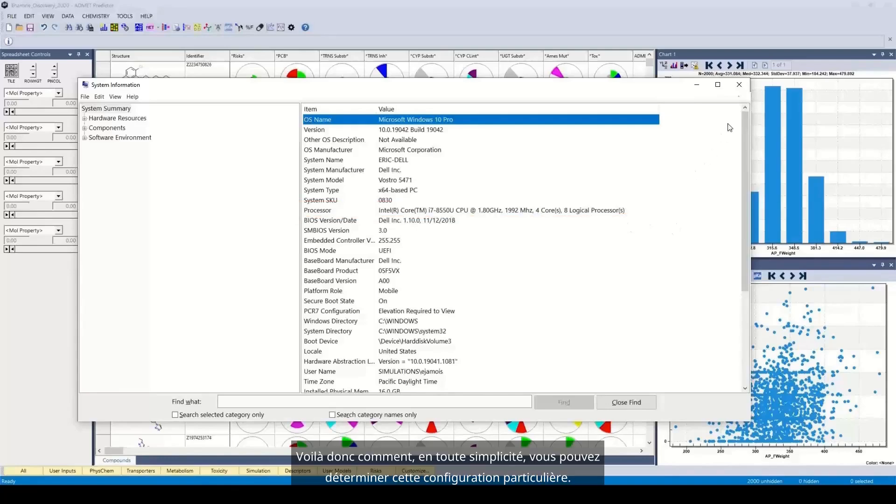
{"action": "left_click", "coordinate": [741, 86]}
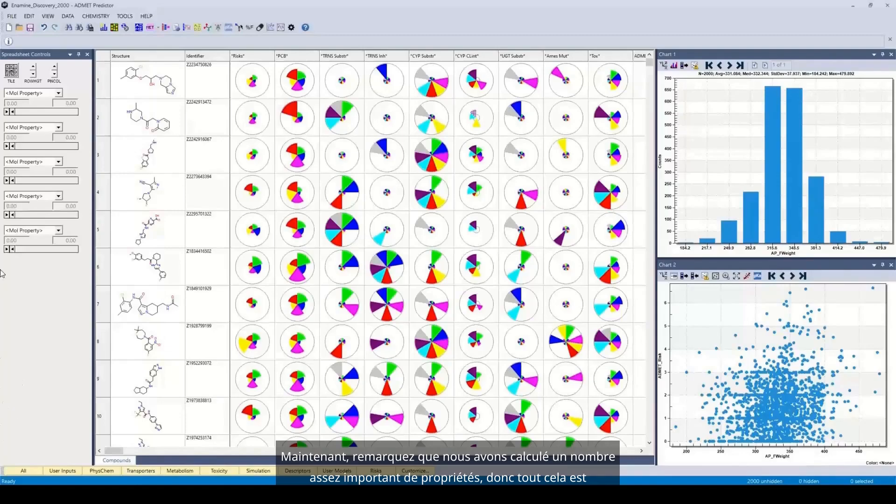
Limit the compound spreadsheet to the transporter properties, and switch it to the toxicity properties.
{"action": "mouse_move", "coordinate": [118, 452]}
{"action": "left_mouse_down"}
{"action": "mouse_move", "coordinate": [236, 472]}
{"action": "mouse_move", "coordinate": [111, 449]}
{"action": "left_mouse_up"}
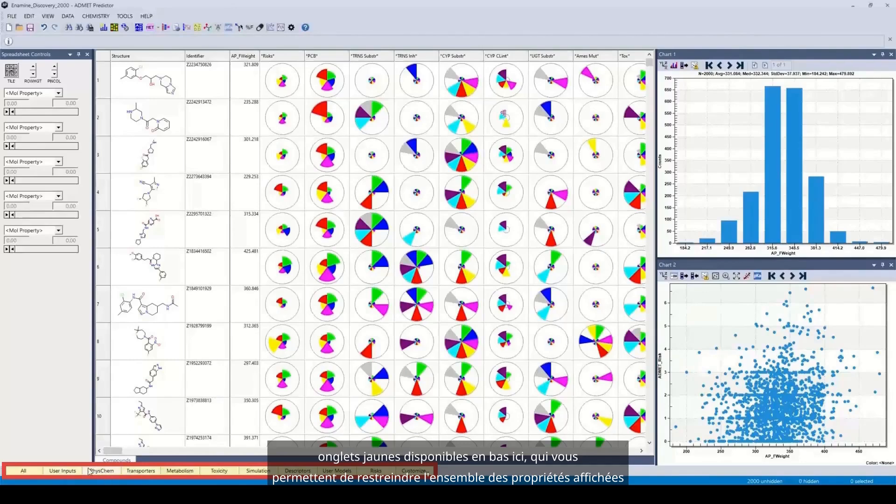
{"action": "left_click", "coordinate": [144, 472]}
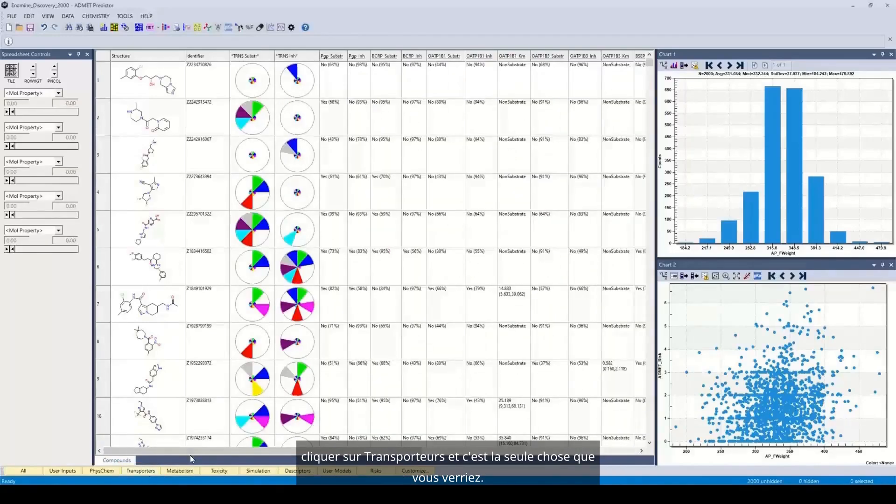
{"action": "left_click_drag", "start_coordinate": [281, 450], "coordinate": [221, 451]}
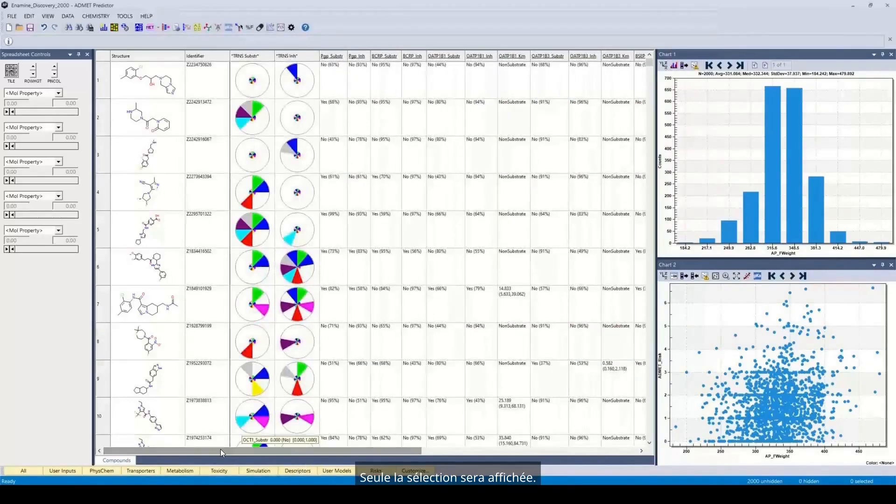
{"action": "left_click", "coordinate": [221, 472]}
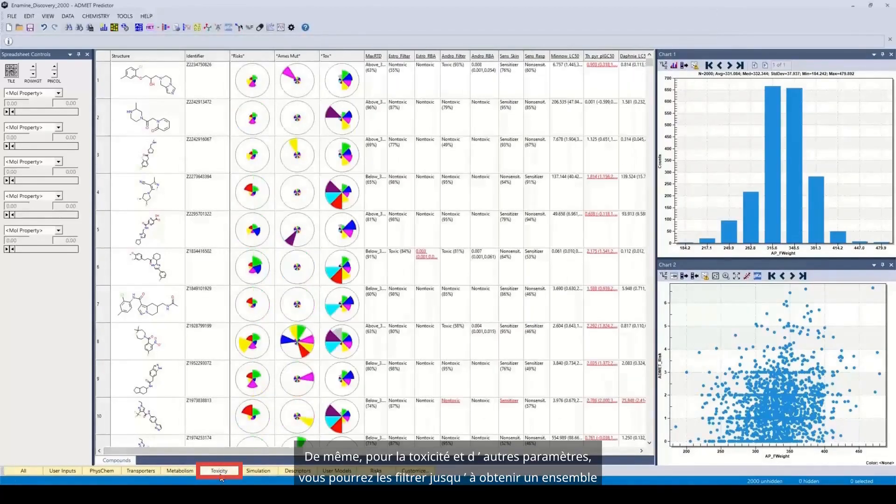
{"action": "left_click_drag", "start_coordinate": [282, 450], "coordinate": [226, 444]}
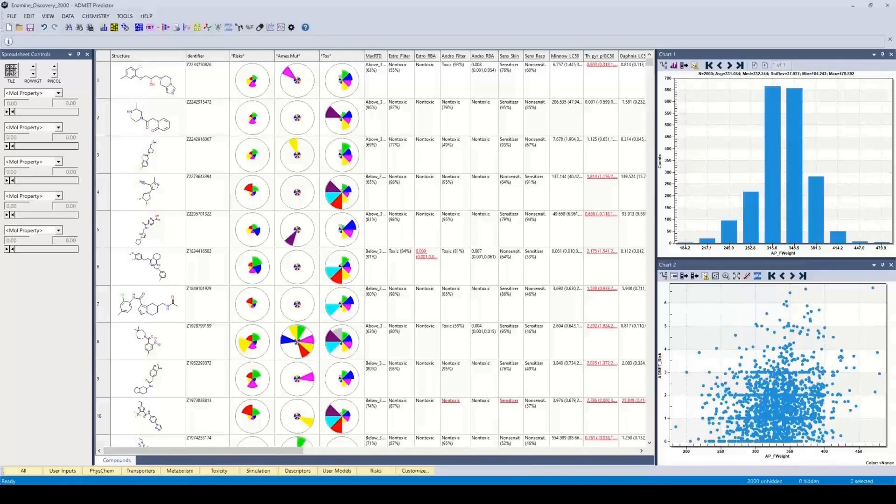
Launch MedChem Designer and open Enamine_Discovery_2000.sdf from the AP Training\Scen3 folder.
{"action": "left_click", "coordinate": [239, 28]}
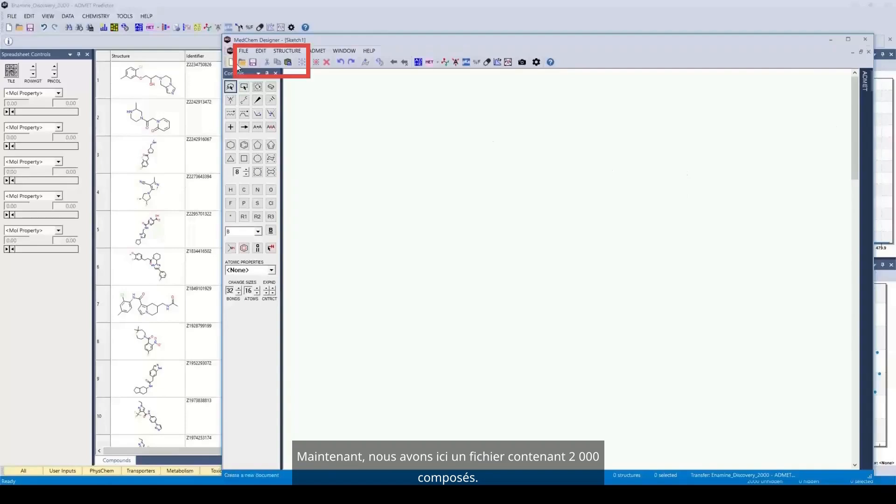
{"action": "left_click", "coordinate": [251, 52]}
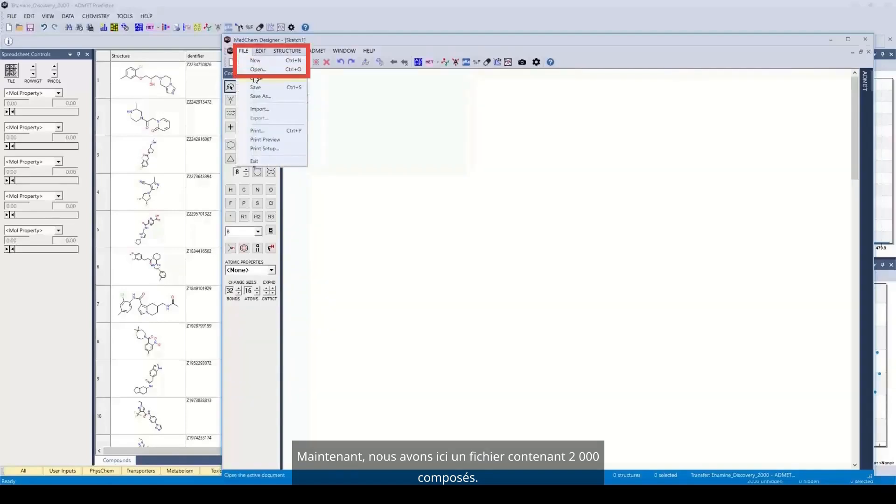
{"action": "left_click", "coordinate": [258, 69]}
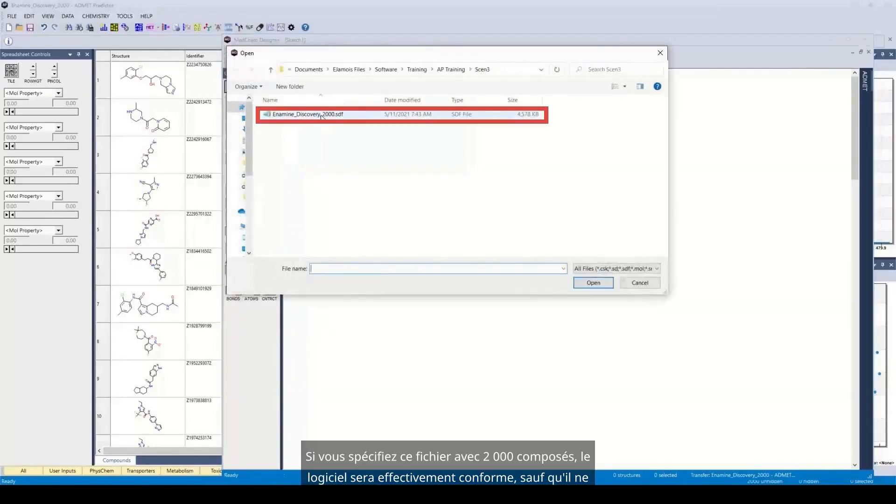
{"action": "left_click", "coordinate": [592, 283]}
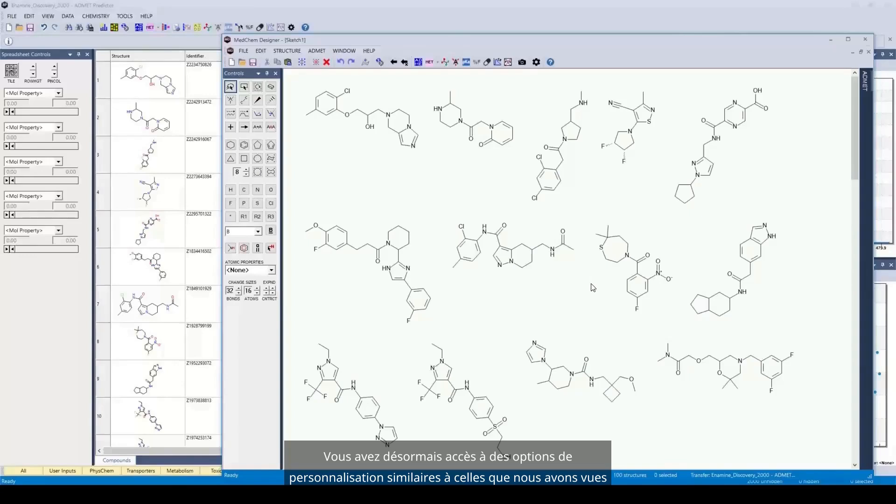
Review the ADMET settings and the customizable property list in MedChem Designer without changing anything.
{"action": "left_click", "coordinate": [537, 63]}
{"action": "left_click", "coordinate": [498, 162]}
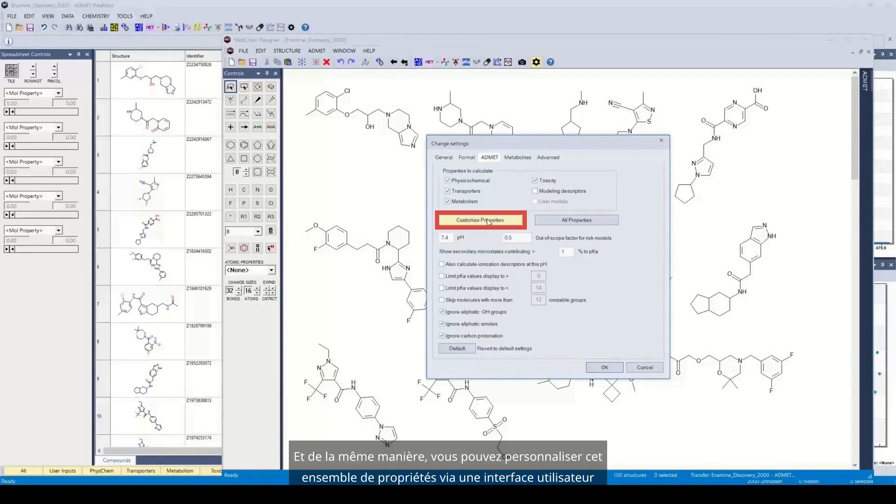
{"action": "left_click", "coordinate": [482, 221]}
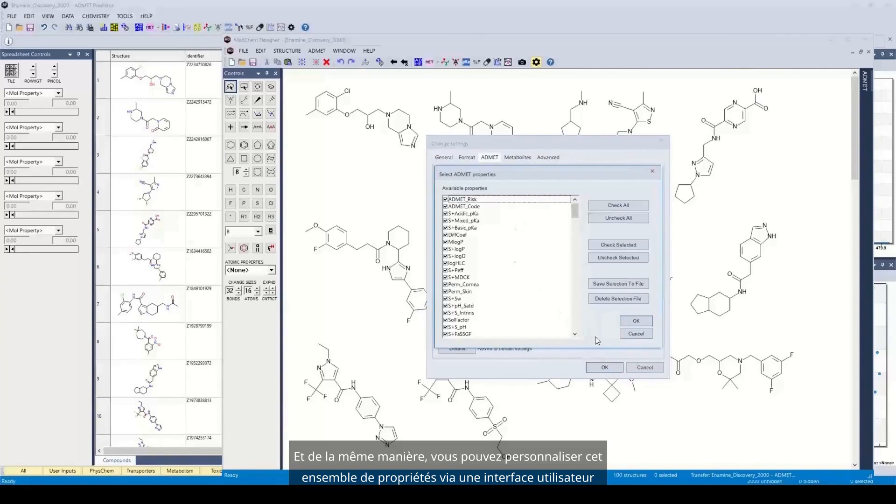
{"action": "left_click", "coordinate": [634, 335]}
{"action": "left_click", "coordinate": [622, 367]}
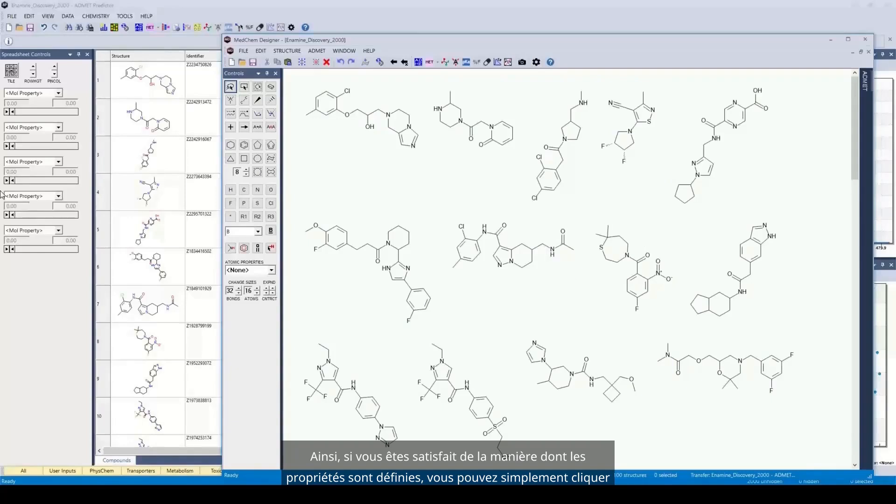
Calculate the ADMET properties of the loaded structures, and narrow the MedChem Designer window to uncover the compound spreadsheet behind it.
{"action": "left_click", "coordinate": [420, 63]}
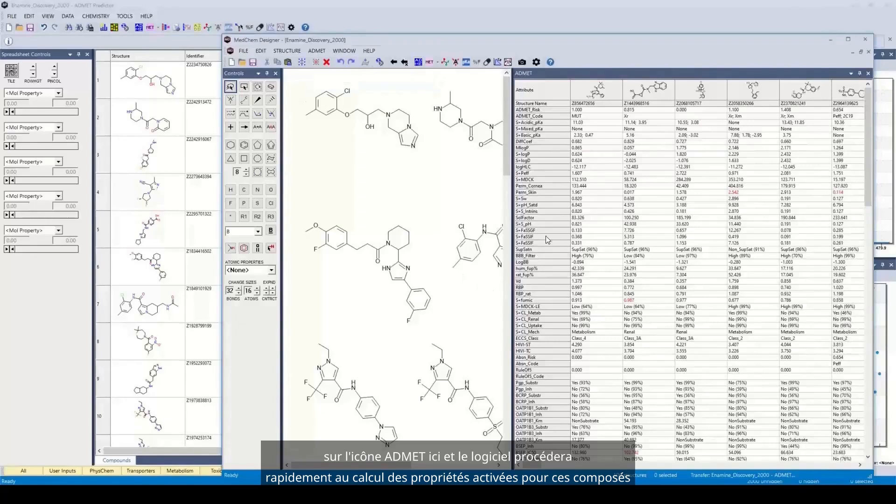
{"action": "mouse_move", "coordinate": [546, 237]}
{"action": "mouse_move", "coordinate": [571, 198]}
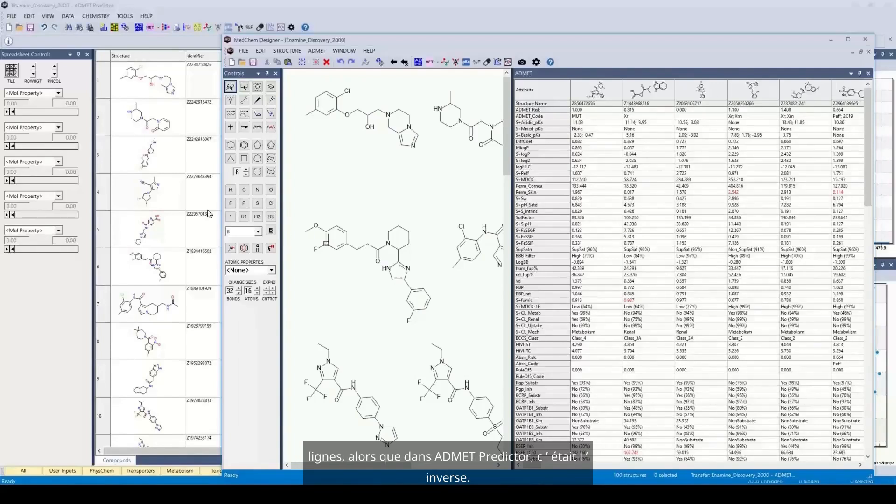
{"action": "left_click_drag", "start_coordinate": [224, 182], "coordinate": [318, 181]}
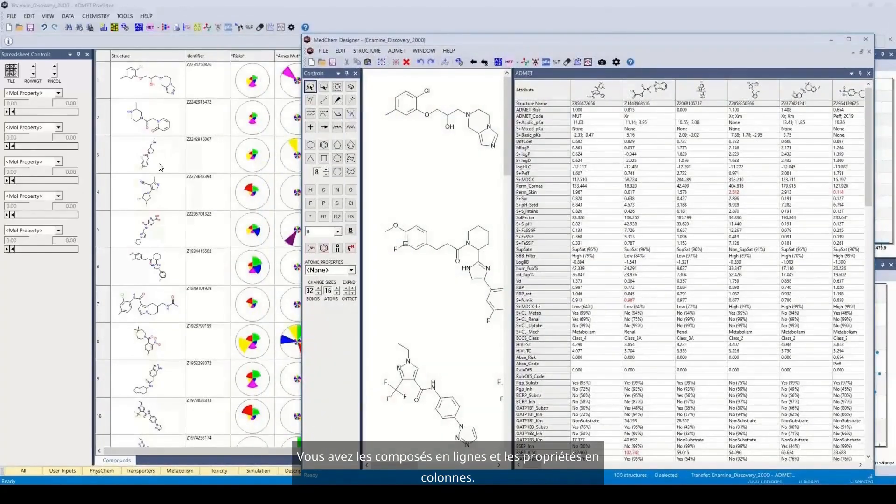